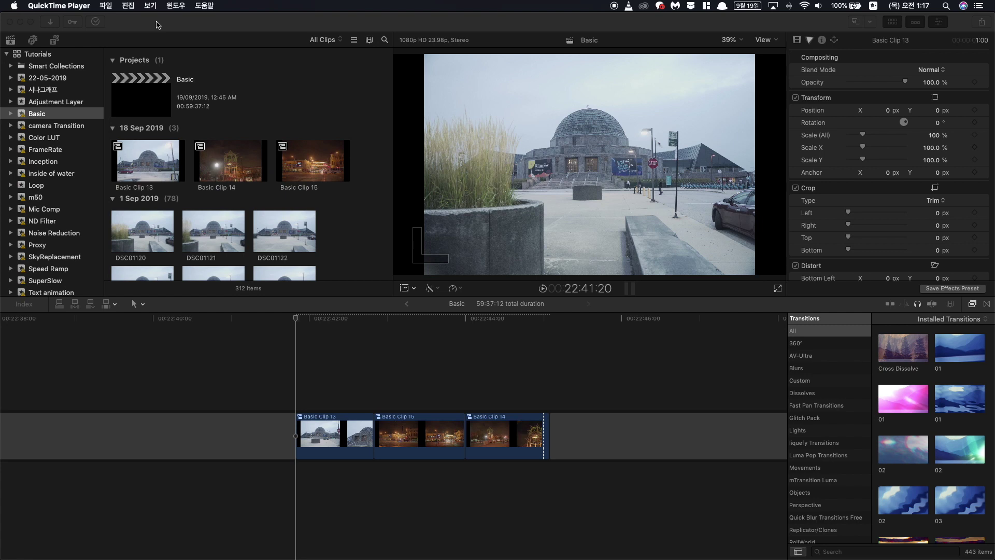
# In Finder, find Davis_Adjustment Layer.zip under Movies > Motion Templates > Titles > Custom, then return to Final Cut Pro
pyautogui.press('super+Tab')
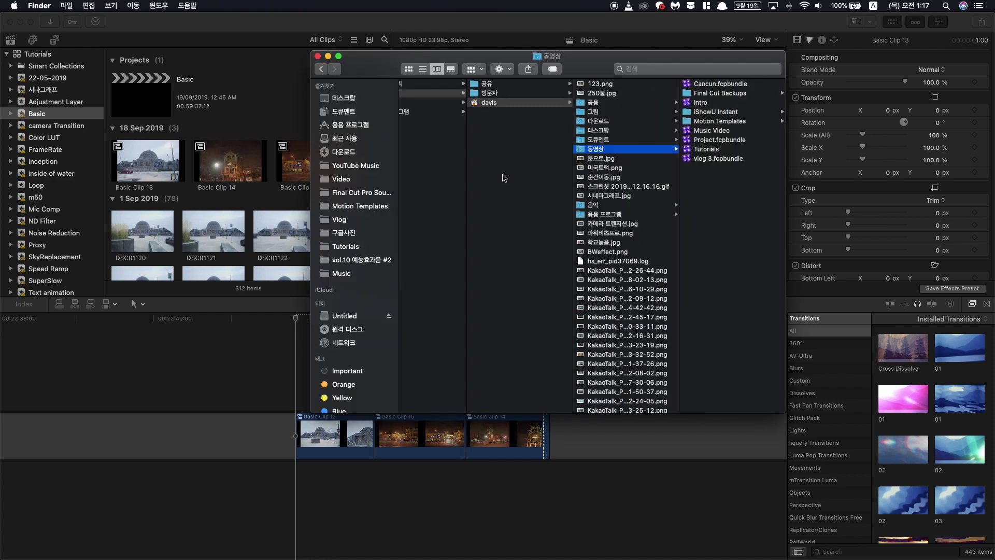
pyautogui.press('Right')
pyautogui.press('m')
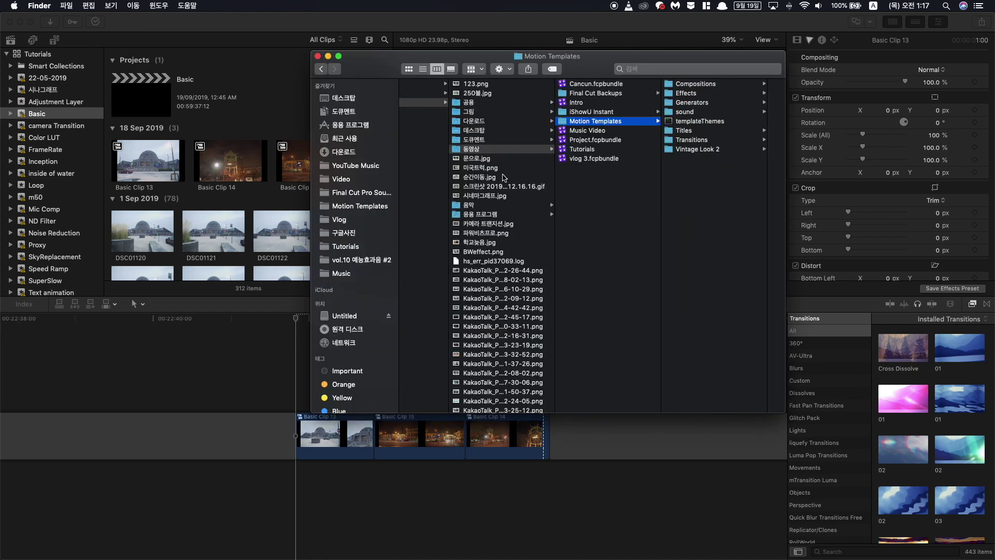
pyautogui.click(684, 130)
pyautogui.click(729, 159)
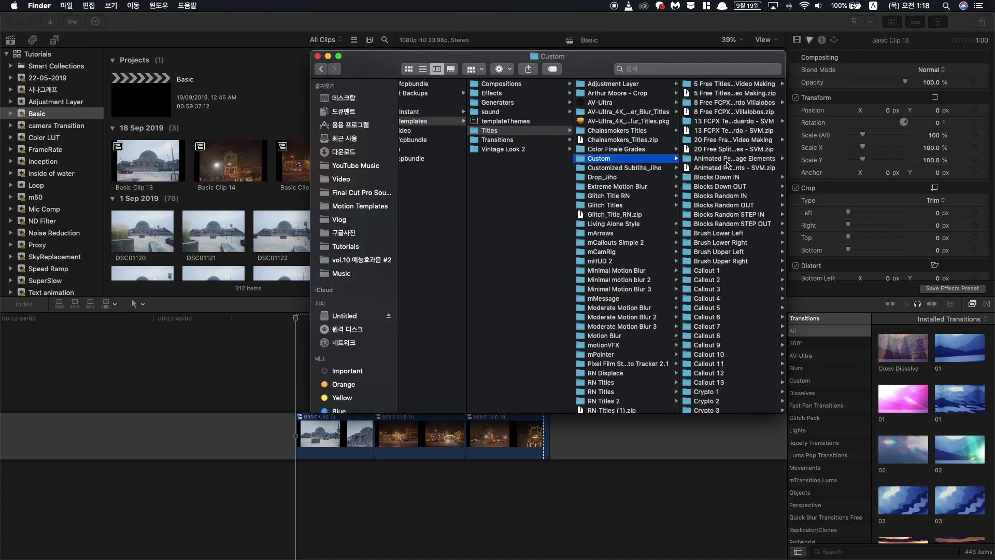
pyautogui.press('d')
pyautogui.press('Down')
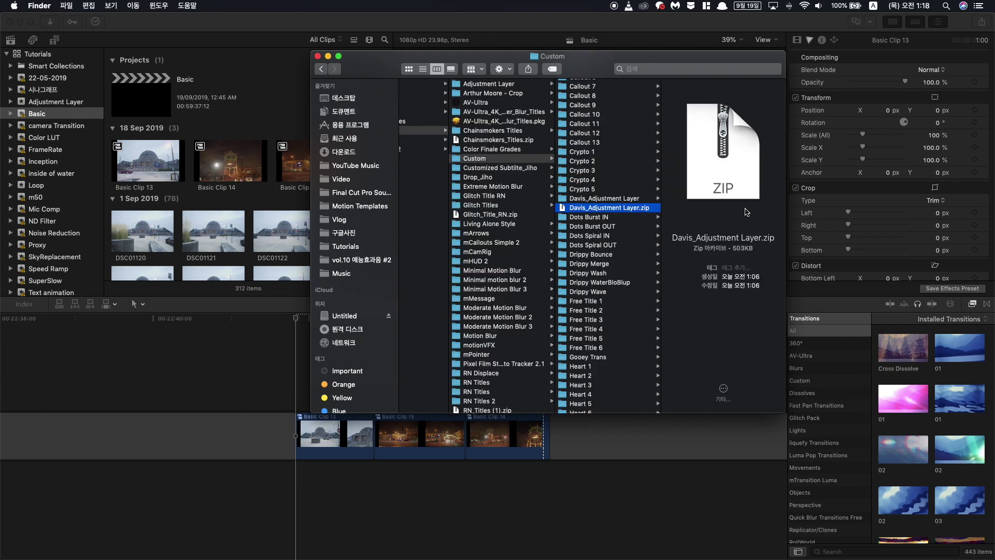
pyautogui.click(216, 384)
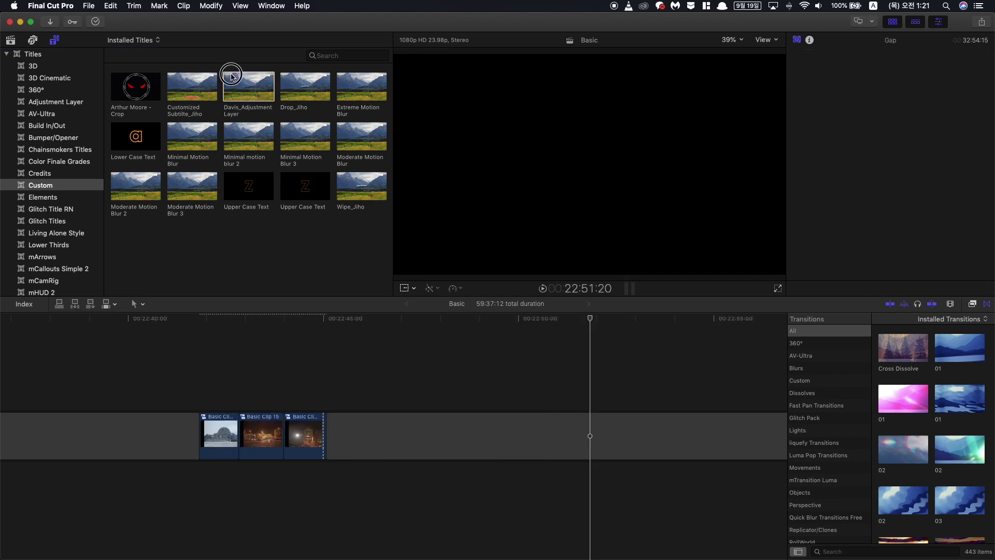
# Drop the Davis_Adjustment Layer title above the three Basic clips and trim its end to theirs
pyautogui.moveTo(231, 78); pyautogui.dragTo(202, 386)
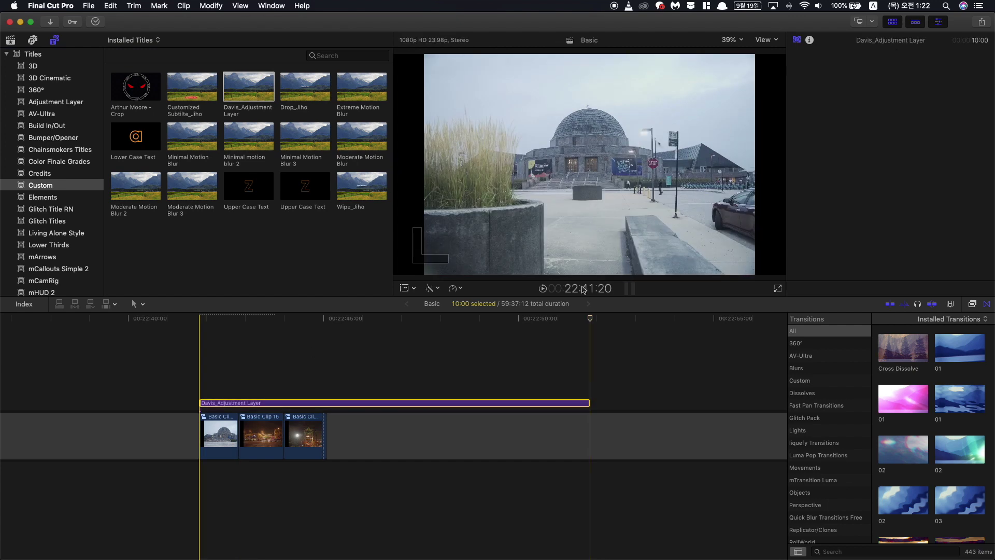
pyautogui.moveTo(589, 405); pyautogui.dragTo(330, 439)
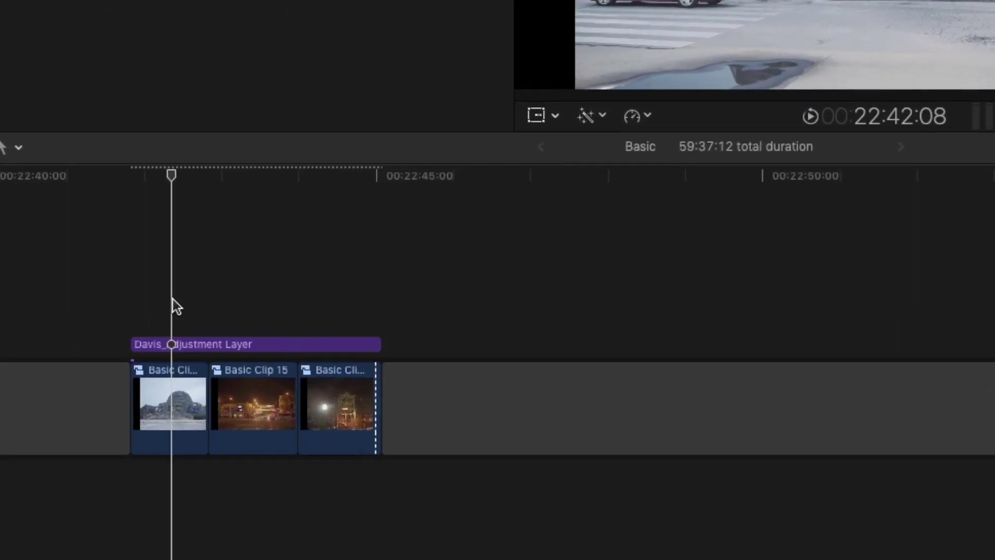
# Blade the Basic clips at four points, including Basic Clip 15 and the last clip
pyautogui.press('b')
pyautogui.click(187, 407)
pyautogui.click(201, 407)
pyautogui.click(243, 399)
pyautogui.click(272, 384)
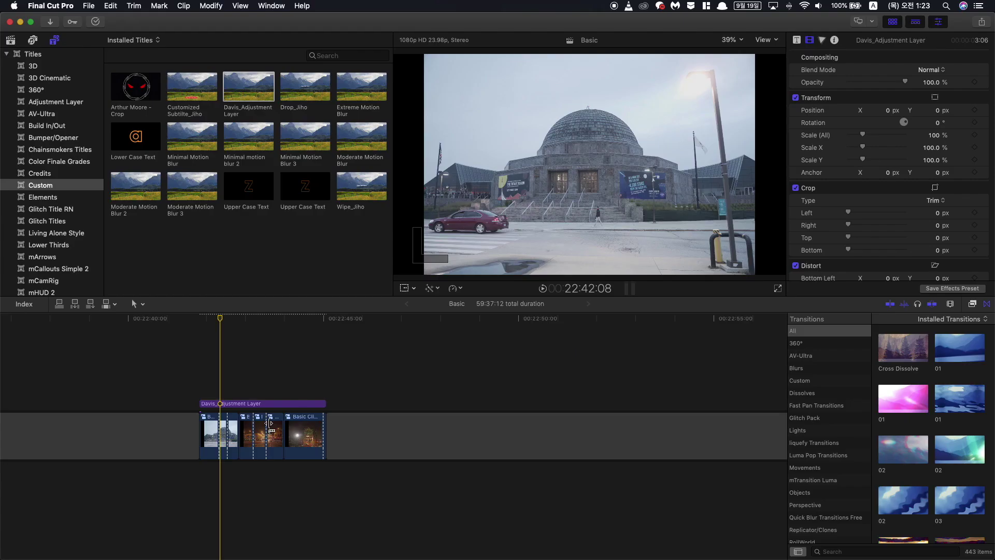
# Color-correct the adjustment layer: highlights exposure 13% and master tint 145° at 1%
pyautogui.press('a')
pyautogui.click(226, 405)
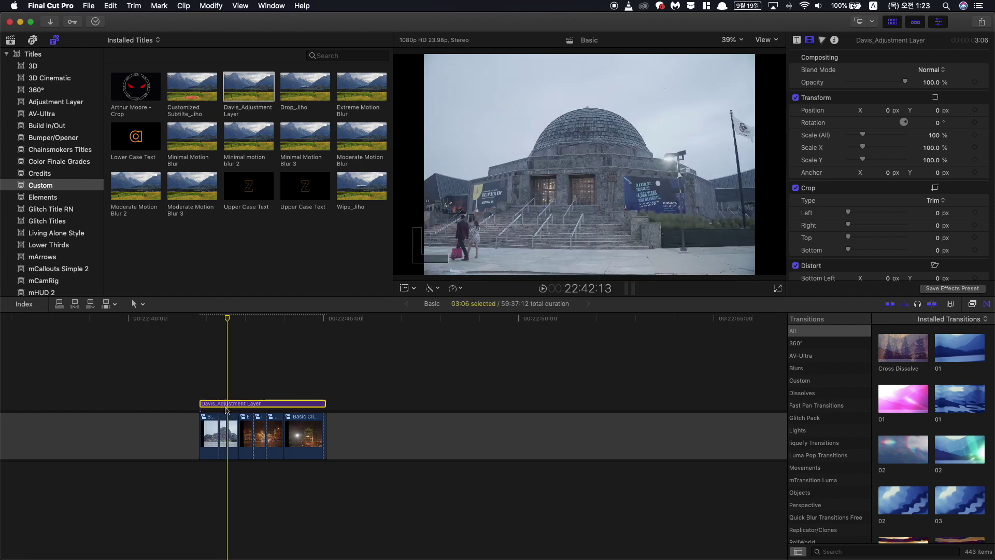
pyautogui.press('super+6')
pyautogui.moveTo(953, 147); pyautogui.dragTo(954, 140)
pyautogui.press('ctrl+super+c')
pyautogui.moveTo(863, 147); pyautogui.dragTo(873, 148)
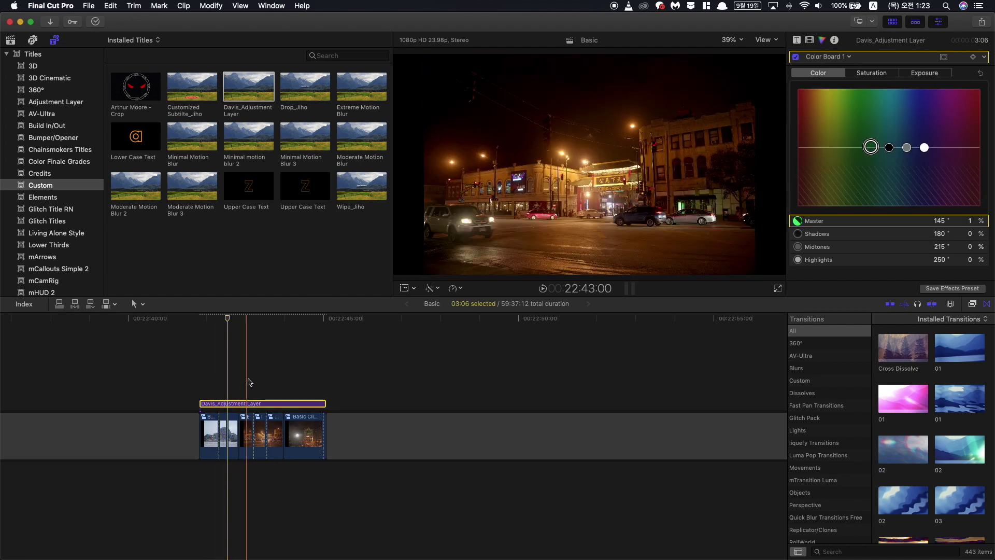
# Set the adjustment layer's exposure to -25% shadows and 14% highlights, then preview a later frame
pyautogui.click(261, 382)
pyautogui.press('ctrl+super+e')
pyautogui.moveTo(954, 139); pyautogui.dragTo(954, 139)
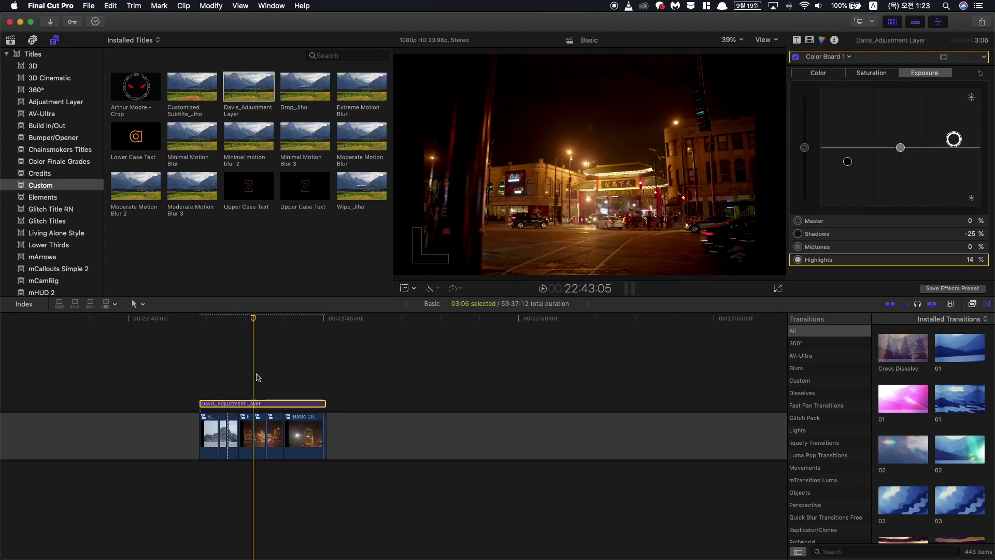
pyautogui.click(293, 373)
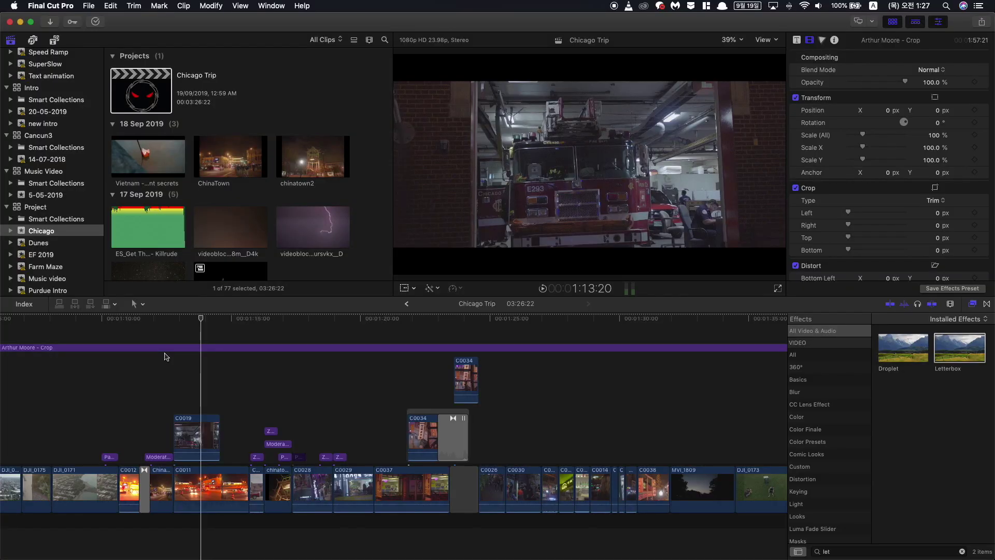
# In Chicago Trip, drop Davis_Adjustment Layer above clip C0011 at the playhead and add Bad TV
pyautogui.scroll(-2, 165, 357)
pyautogui.click(162, 363)
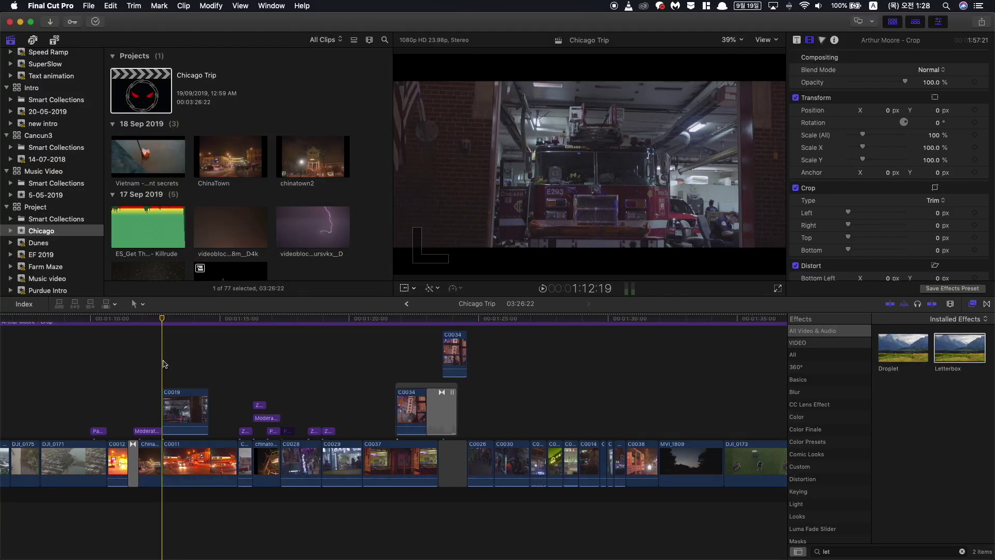
pyautogui.click(54, 40)
pyautogui.moveTo(248, 86); pyautogui.dragTo(165, 346)
pyautogui.moveTo(418, 371); pyautogui.dragTo(396, 371)
pyautogui.moveTo(902, 348); pyautogui.dragTo(328, 386)
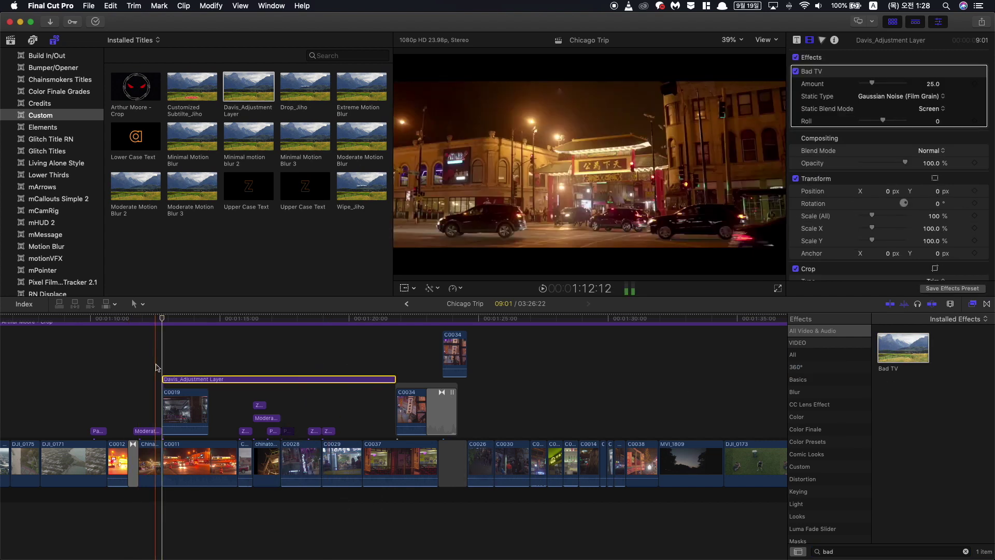
pyautogui.click(166, 364)
pyautogui.press('space')
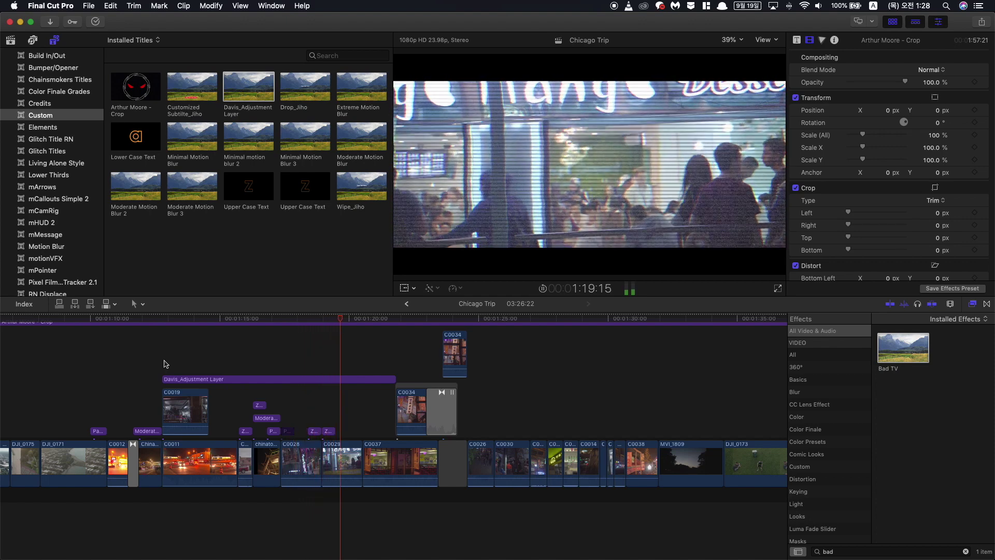
pyautogui.click(163, 363)
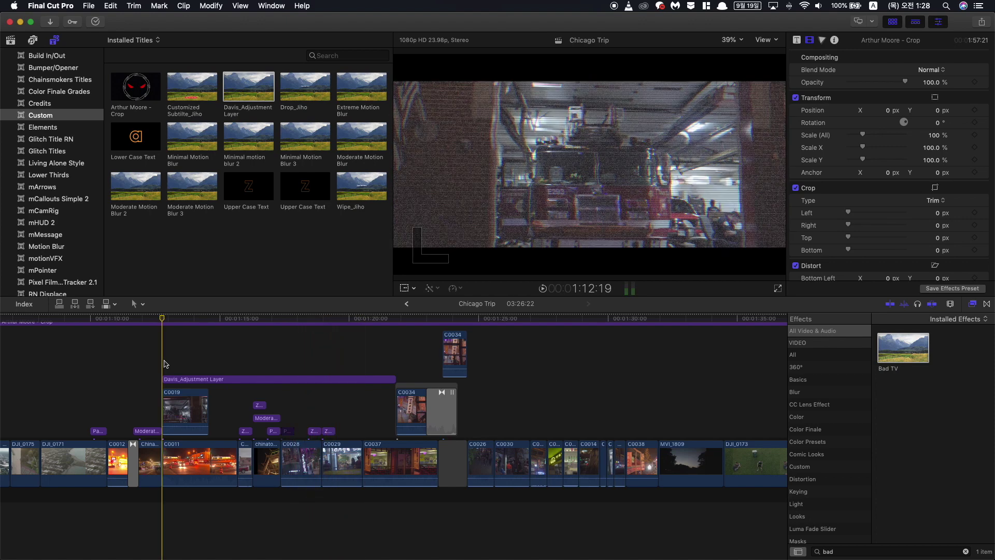
pyautogui.click(247, 358)
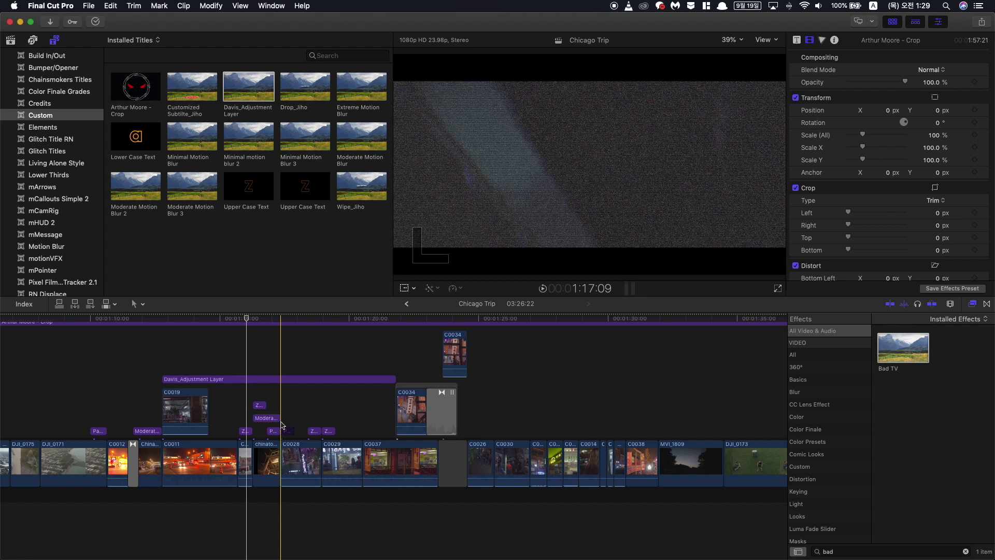
# Select the Davis_Adjustment Layer to review its Bad TV settings: Amount 25, Screen blend
pyautogui.click(269, 380)
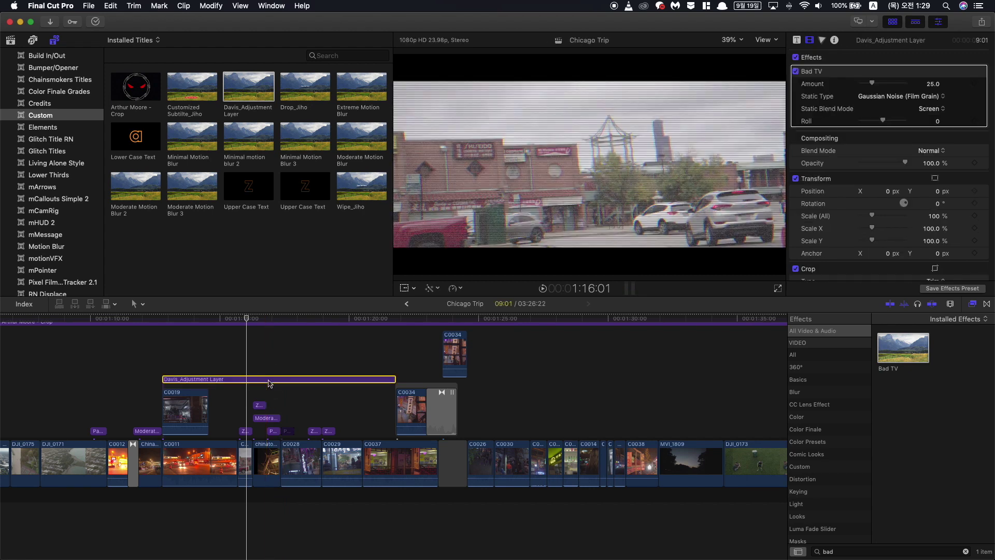